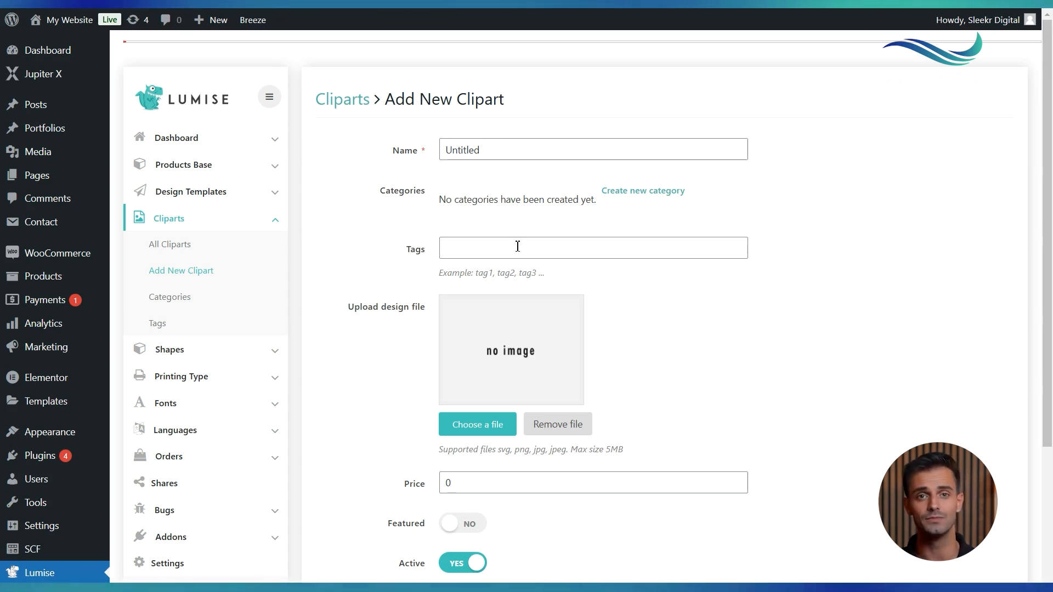
# Scroll through the Add New Clipart form to review its fields
pyautogui.scroll(-2, 517, 246)
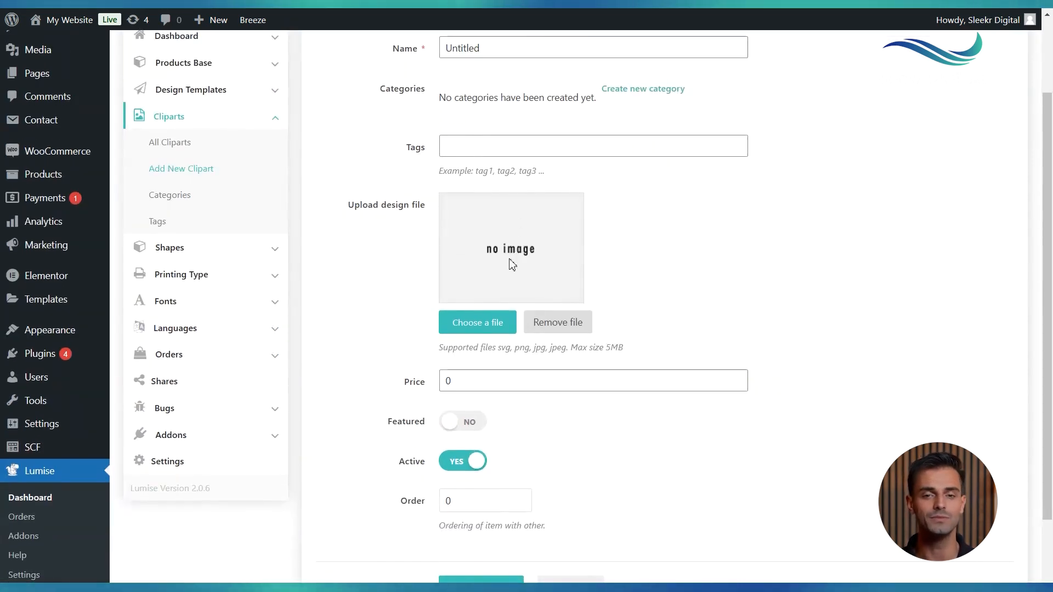
pyautogui.scroll(-1, 464, 422)
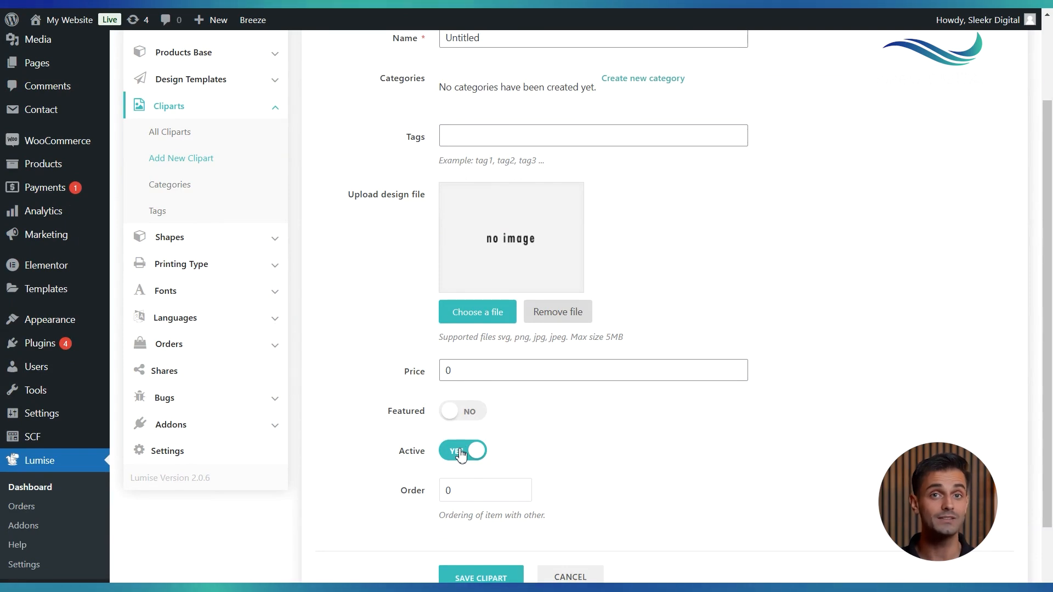
pyautogui.scroll(-1, 466, 496)
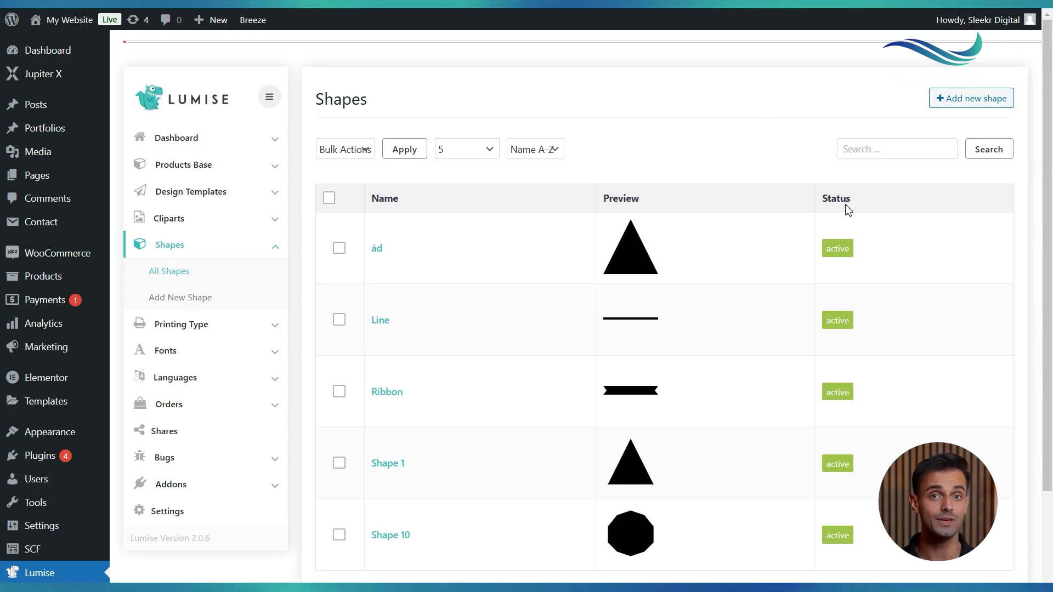
# Open the Add New Shape form and review its name, SVG content, order and active fields
pyautogui.click(990, 101)
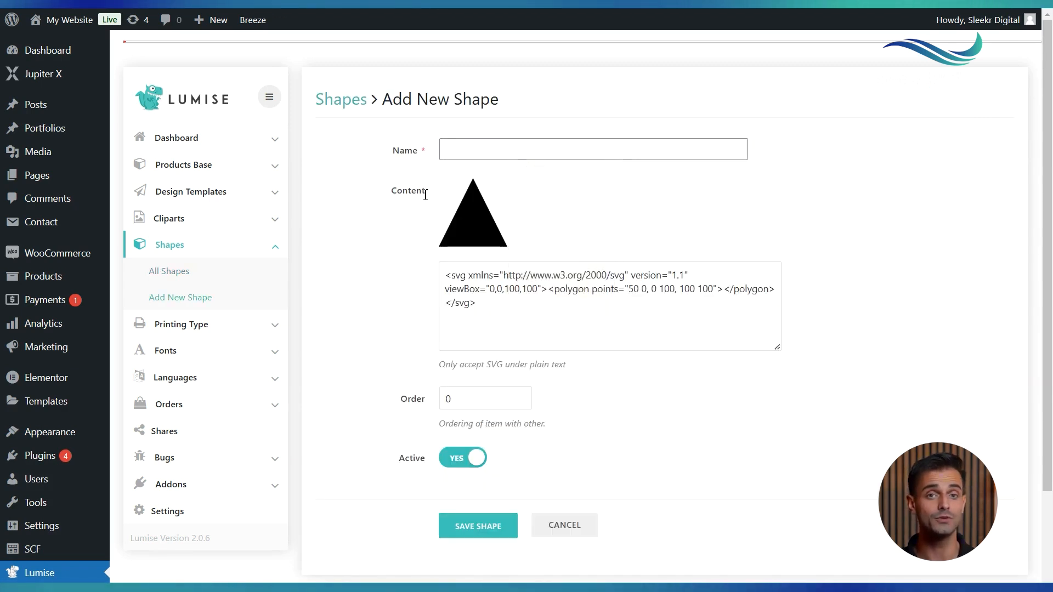
pyautogui.click(491, 149)
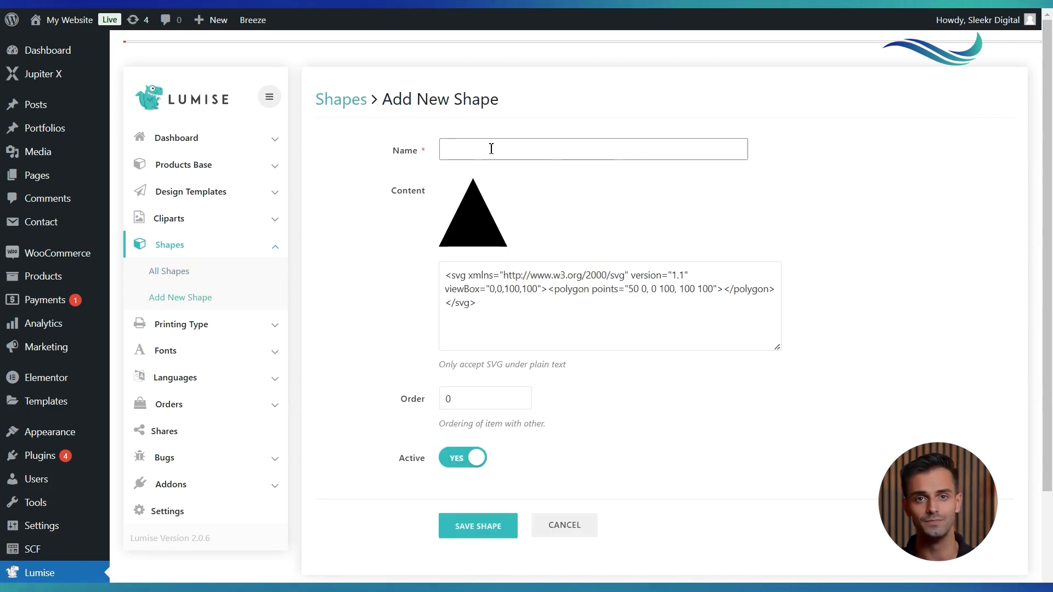
pyautogui.click(433, 269)
pyautogui.scroll(-1, 431, 270)
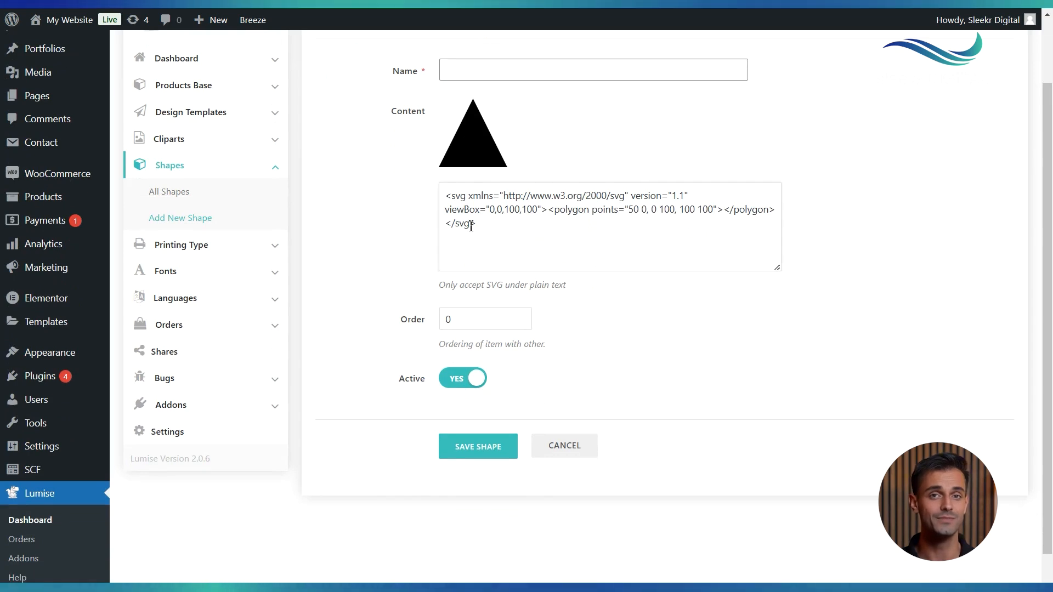
pyautogui.scroll(-1, 493, 225)
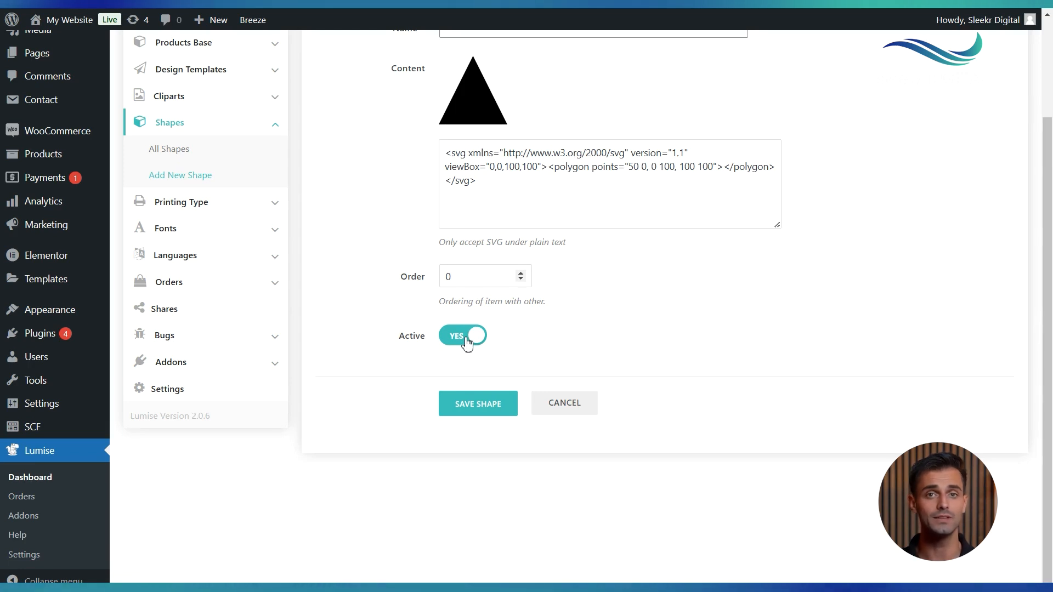
pyautogui.scroll(1, 490, 473)
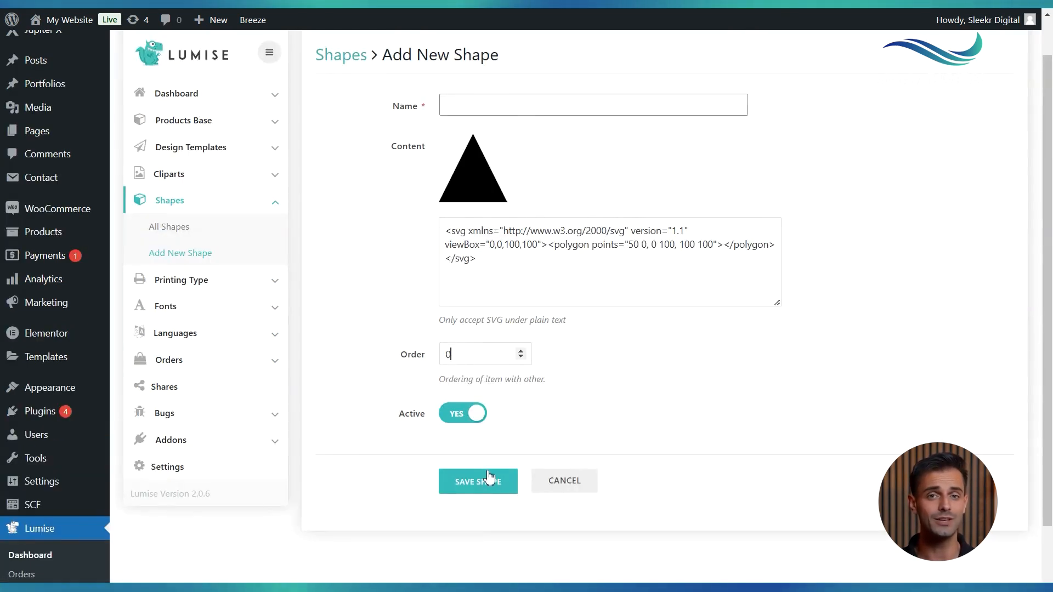
# Open a new printing type form and review its title, thumbnail, description and active fields
pyautogui.click(242, 280)
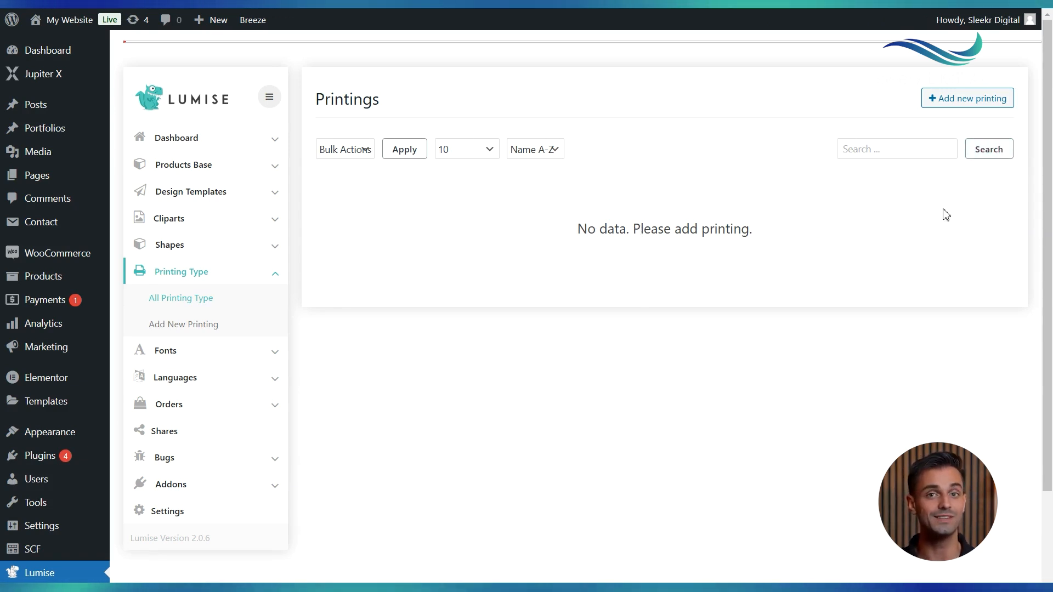
pyautogui.click(965, 108)
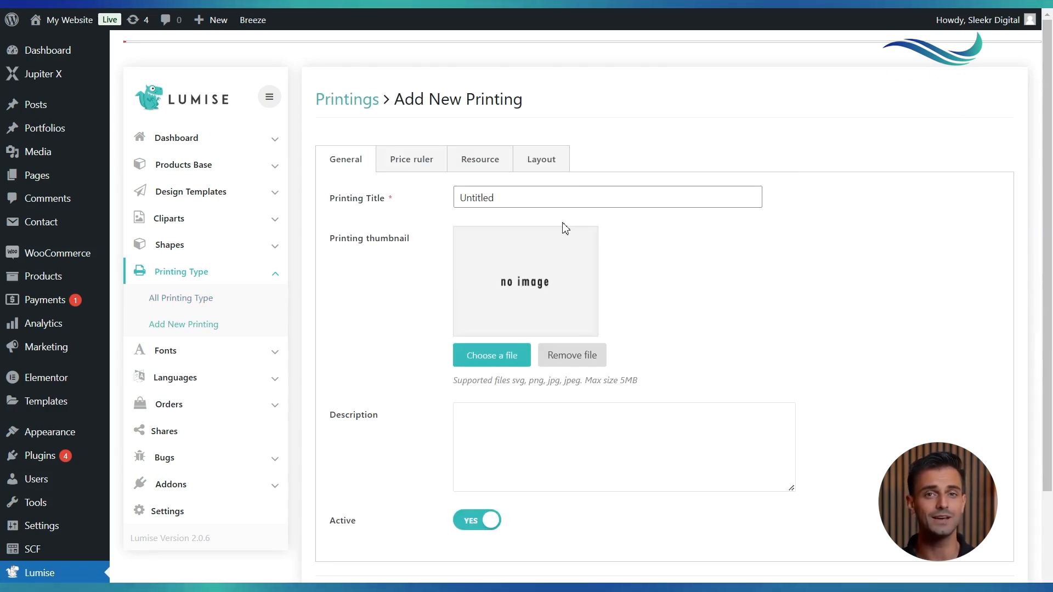
pyautogui.click(524, 198)
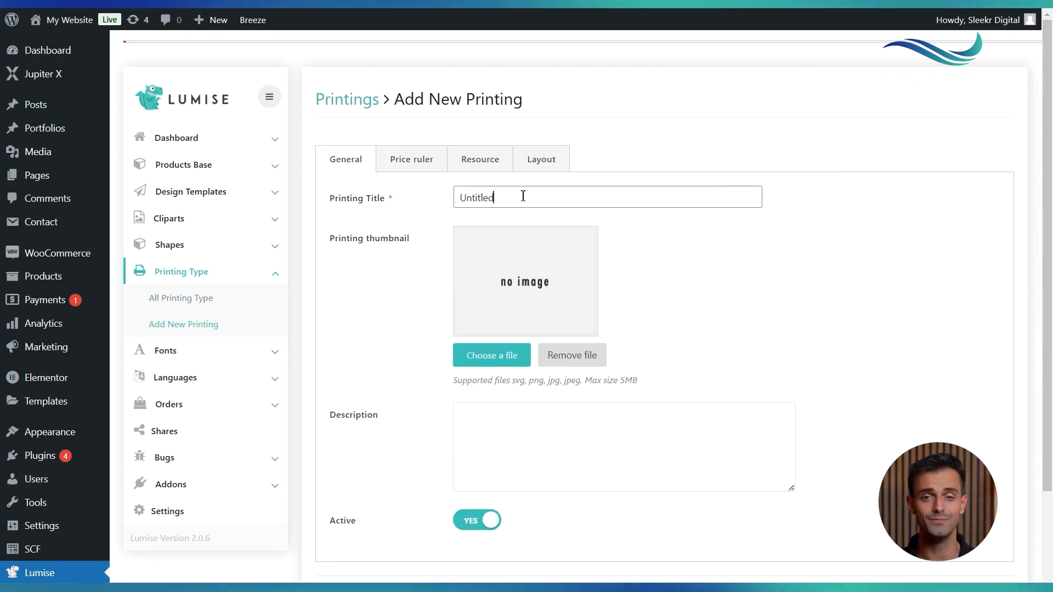
pyautogui.scroll(-1, 499, 371)
pyautogui.click(499, 365)
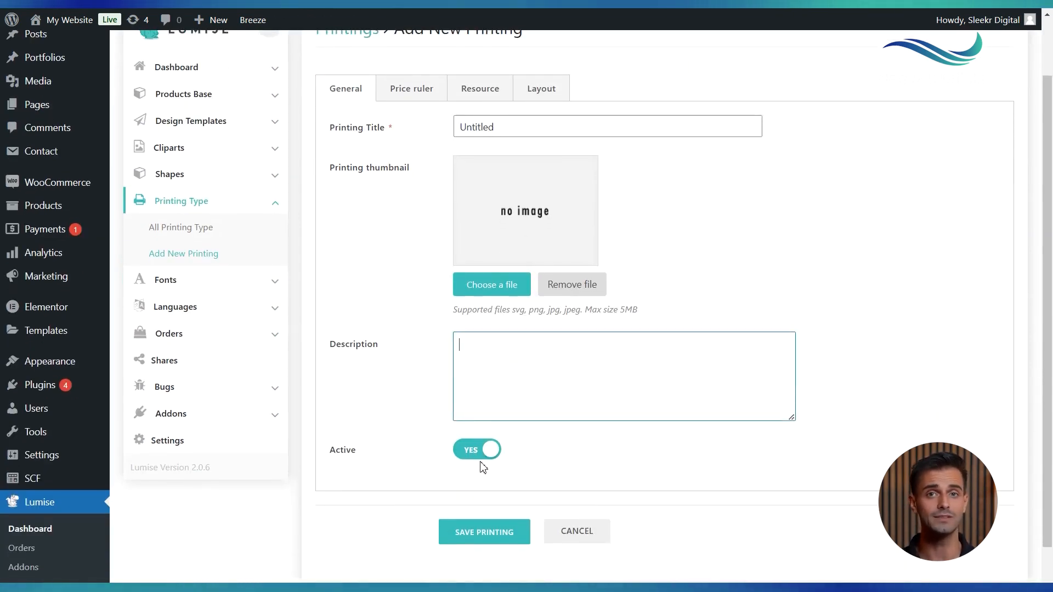
pyautogui.scroll(1, 481, 465)
# Turn on the Advance option in the printing's price ruler and review the available price calculation methods
pyautogui.click(416, 161)
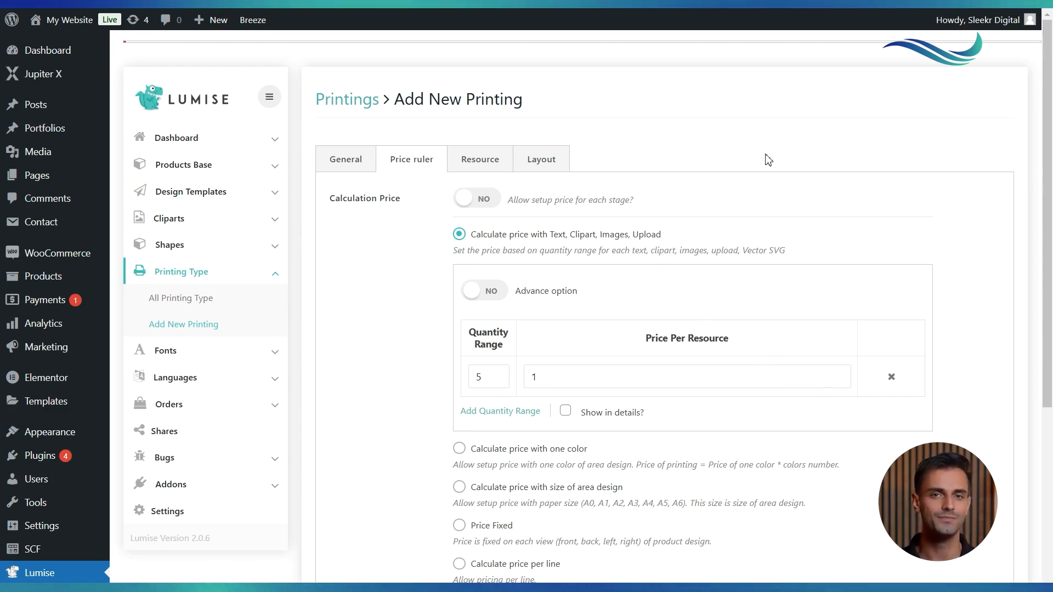
pyautogui.click(494, 299)
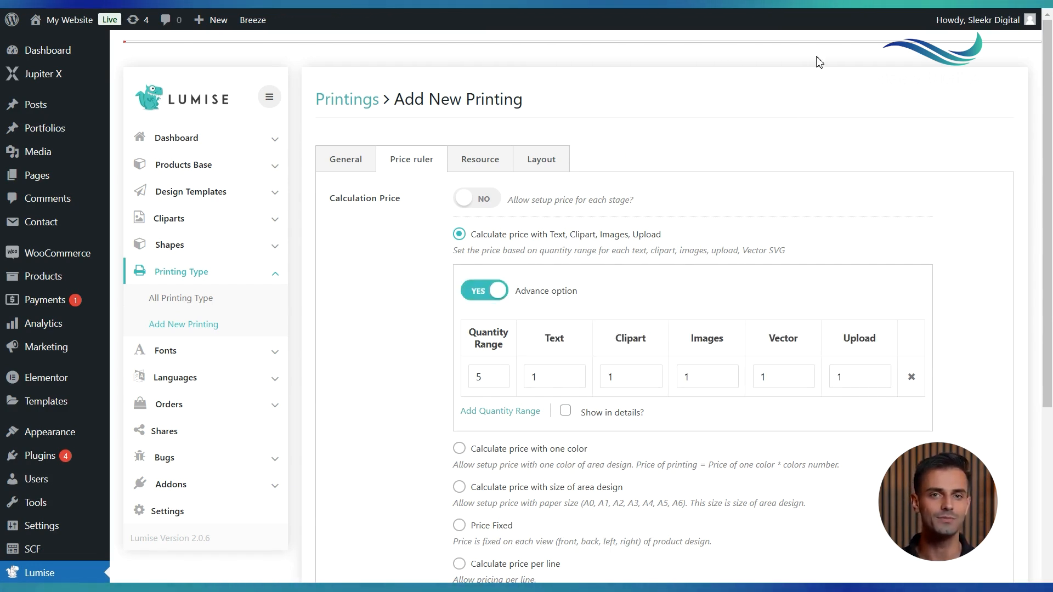
pyautogui.scroll(-2, 834, 410)
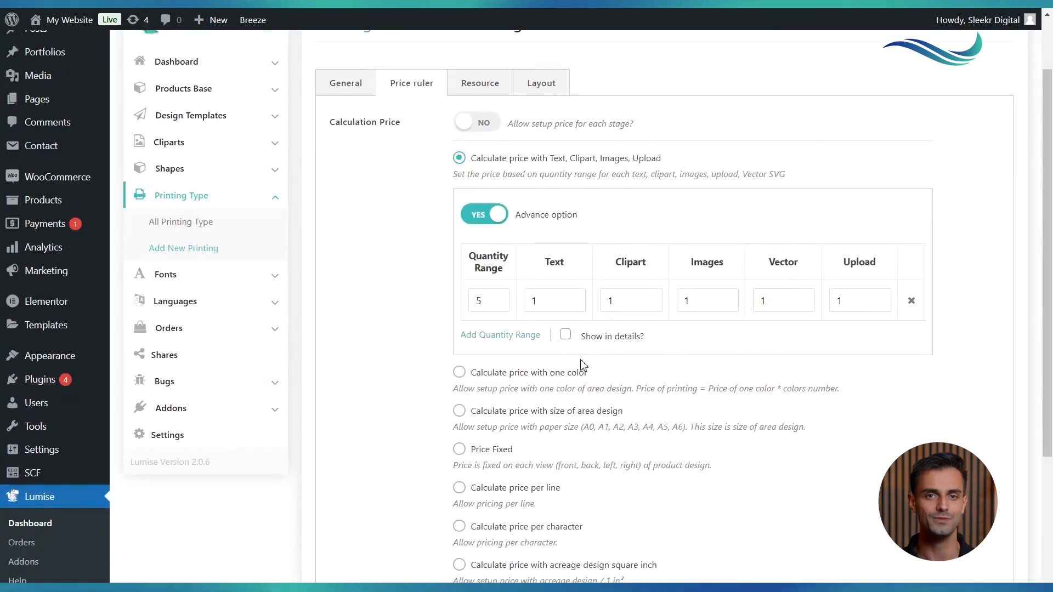
pyautogui.scroll(-1, 471, 373)
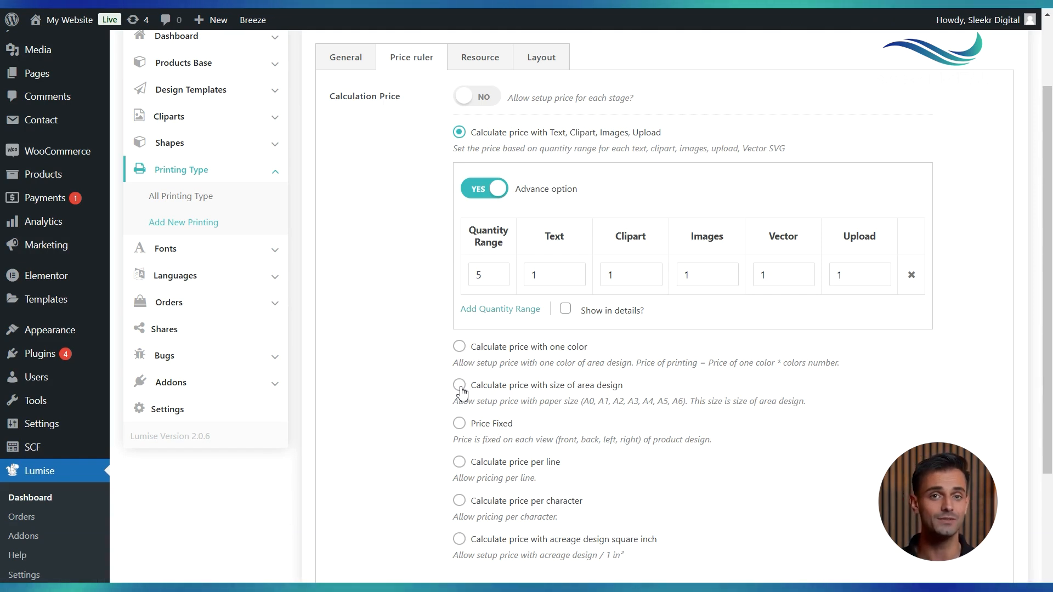
pyautogui.scroll(-1, 466, 405)
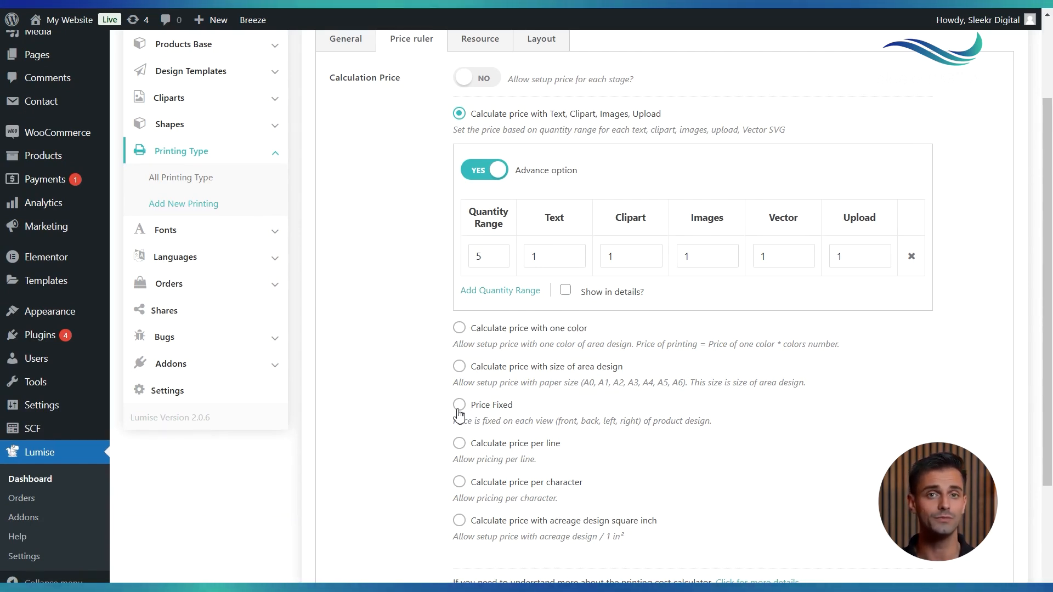
pyautogui.scroll(-2, 460, 415)
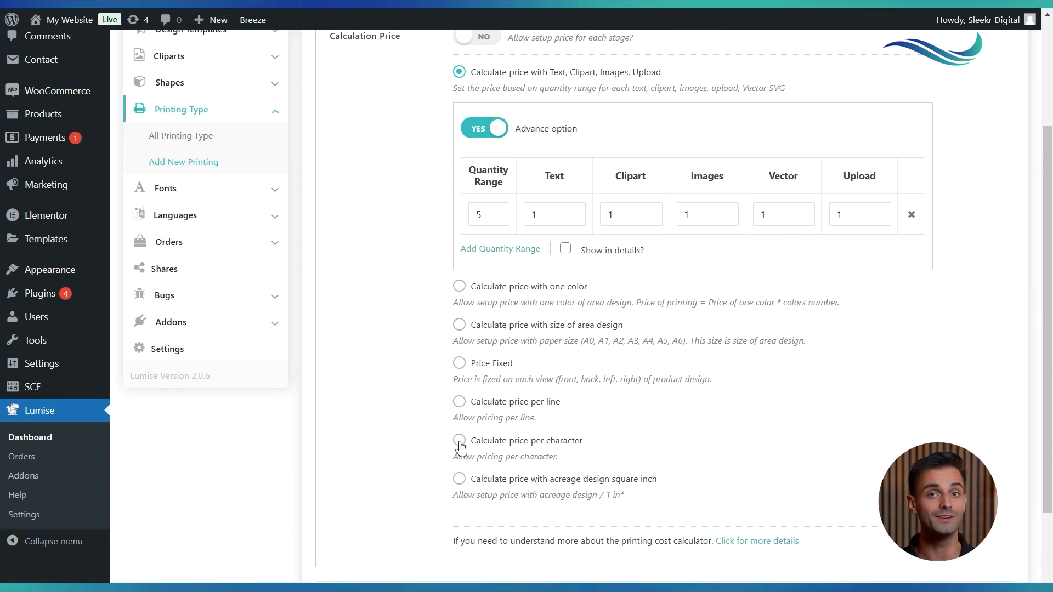
pyautogui.scroll(-1, 460, 447)
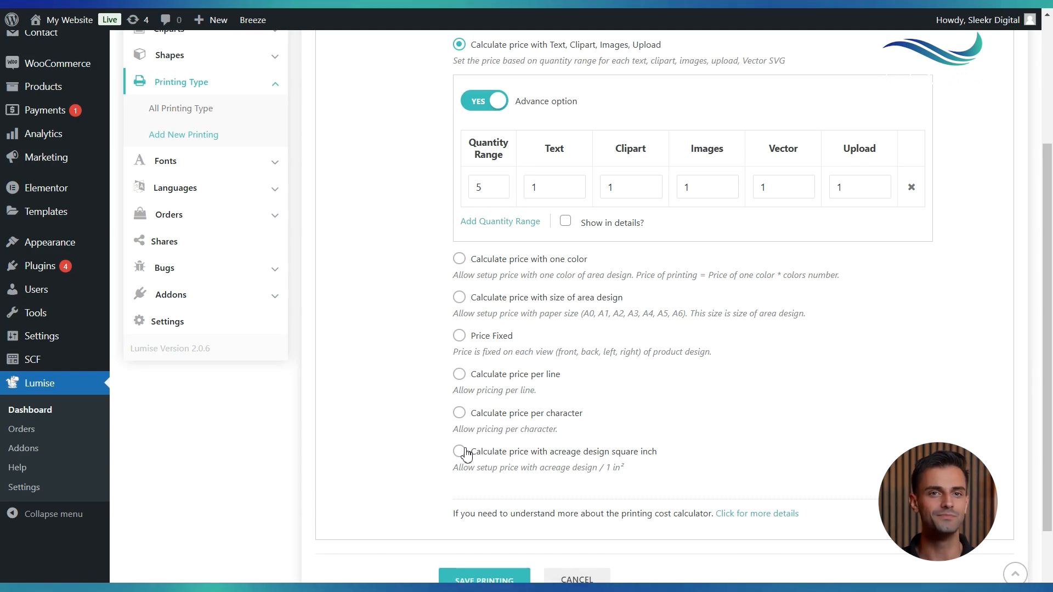
pyautogui.scroll(-1, 466, 454)
pyautogui.scroll(3, 481, 536)
pyautogui.scroll(2, 481, 536)
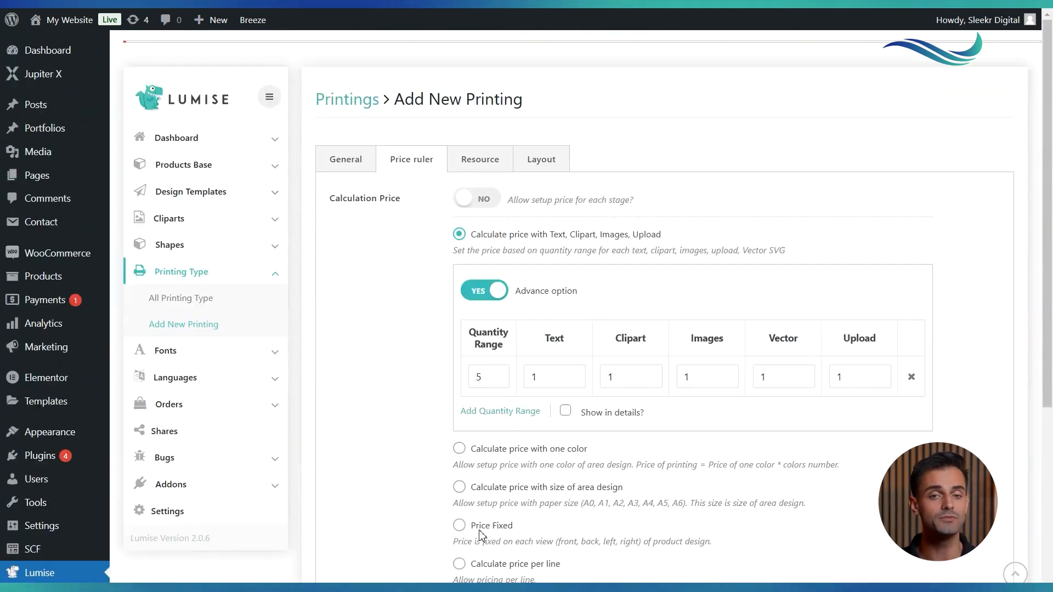
# Turn on the Advance option in the printing's Font resource settings
pyautogui.click(482, 156)
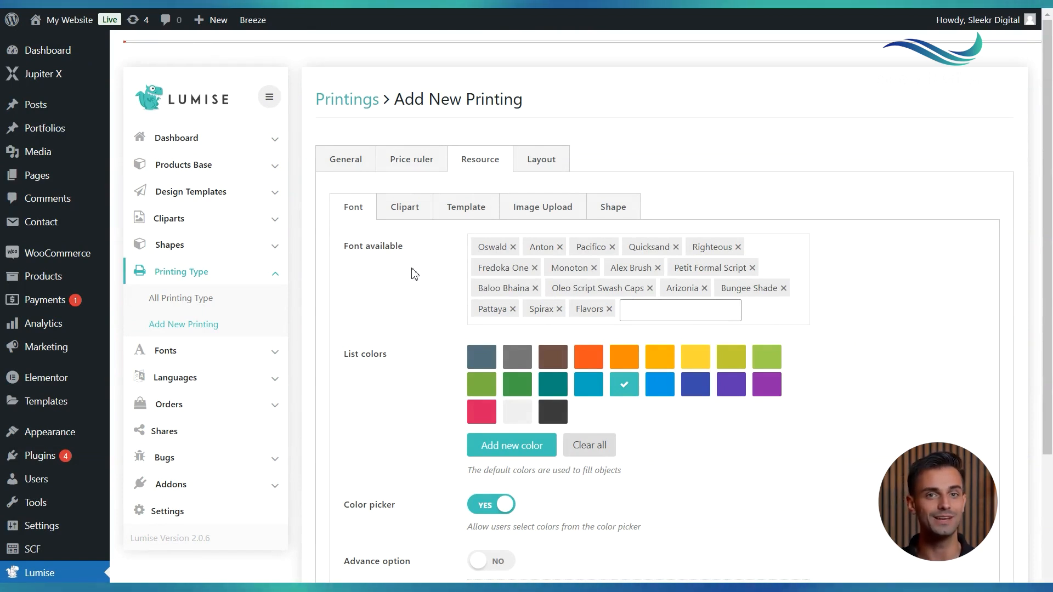
pyautogui.scroll(-1, 493, 274)
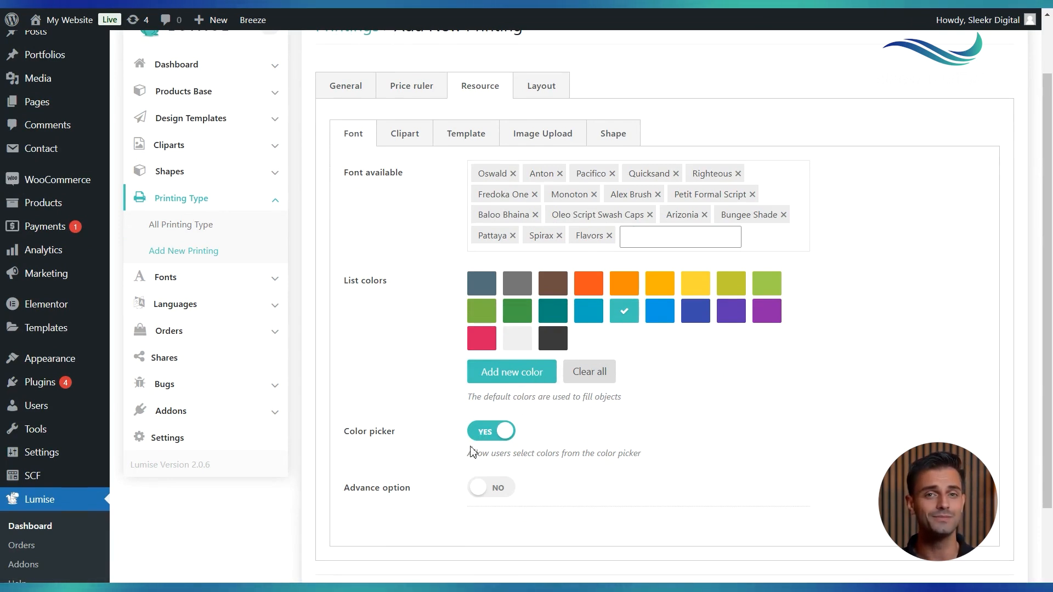
pyautogui.scroll(-1, 494, 491)
pyautogui.click(497, 463)
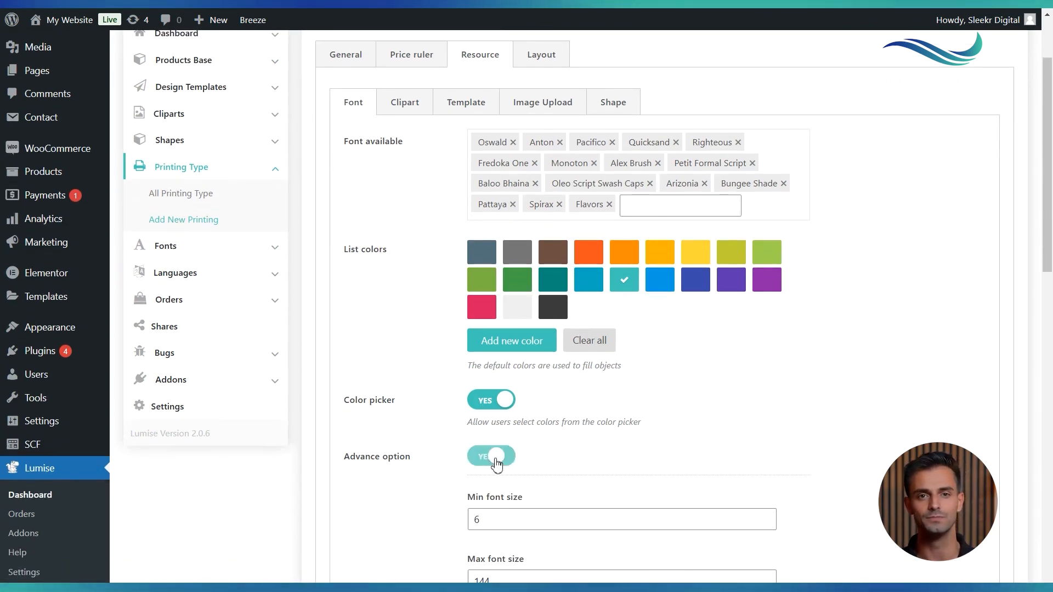
# Review the advanced font limits for font size, text lines, letters, line height, letter spacing and permissions
pyautogui.scroll(-2, 501, 415)
pyautogui.scroll(-1, 501, 416)
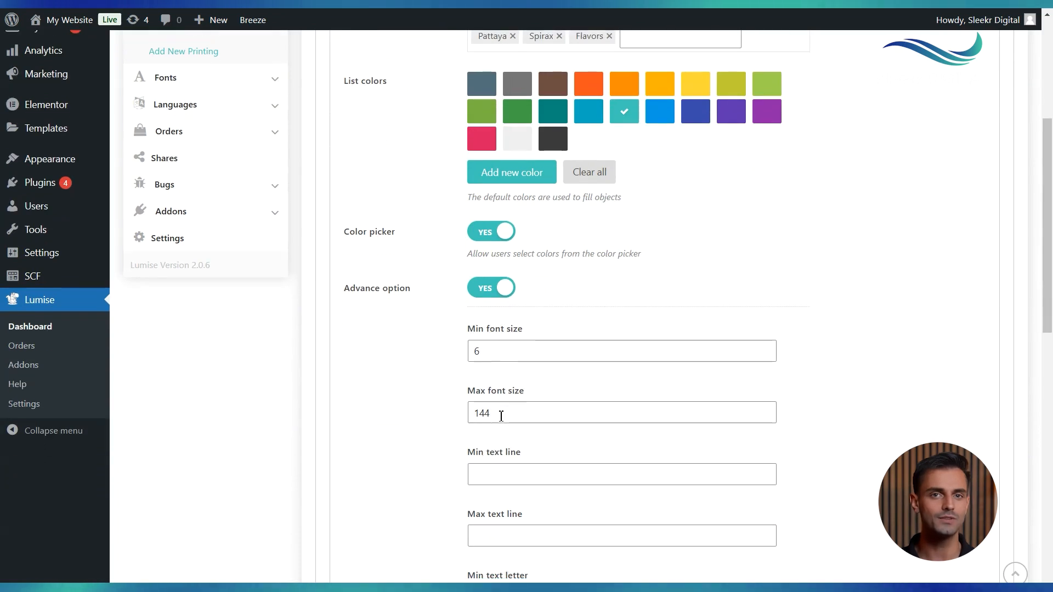
pyautogui.scroll(-1, 501, 415)
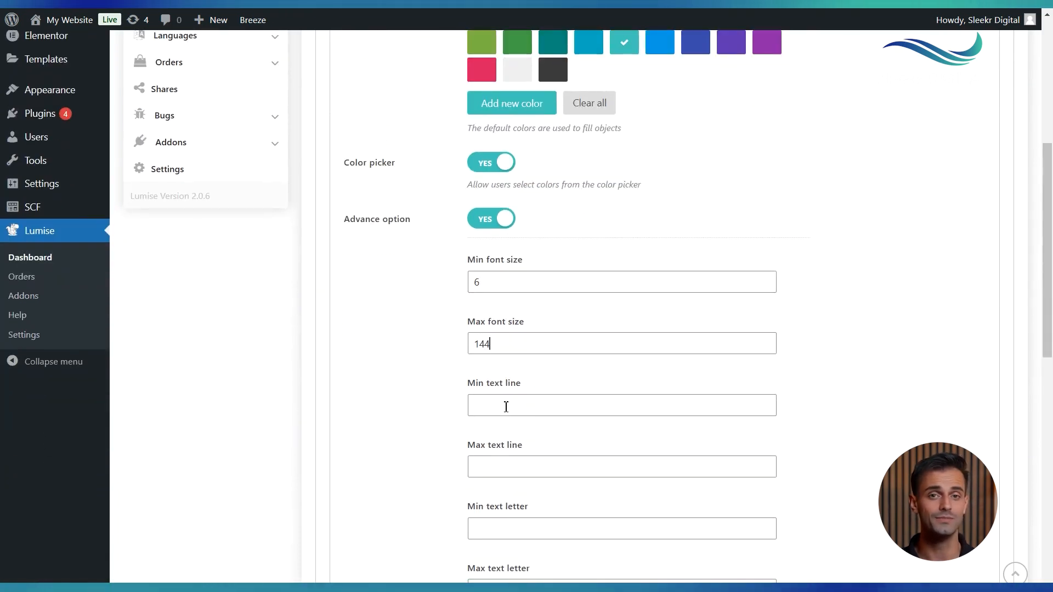
pyautogui.click(506, 407)
pyautogui.scroll(-1, 508, 405)
pyautogui.click(515, 389)
pyautogui.scroll(-1, 517, 394)
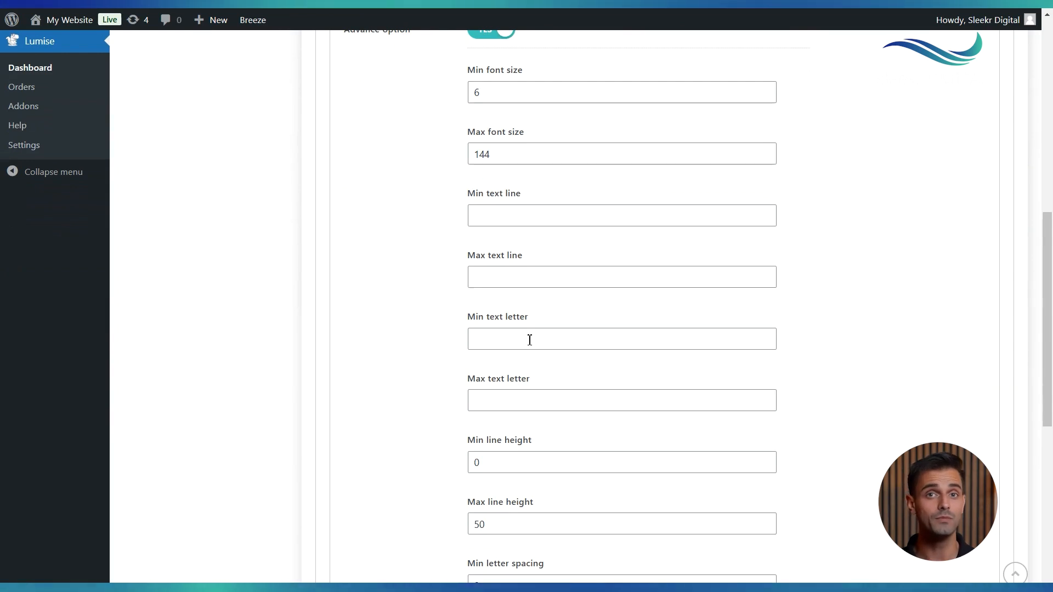
pyautogui.scroll(-1, 530, 340)
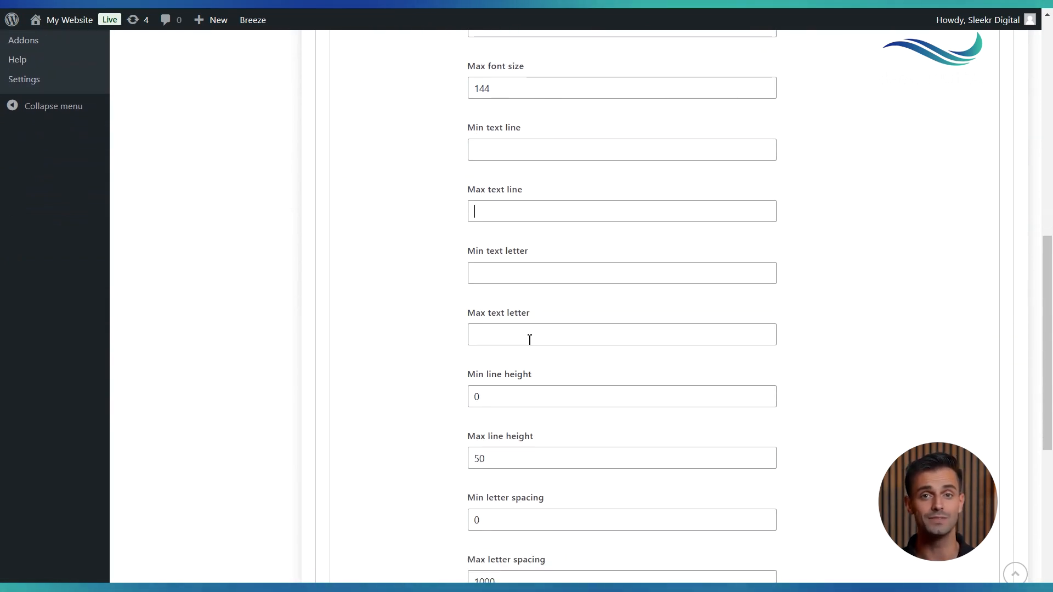
pyautogui.scroll(-1, 529, 340)
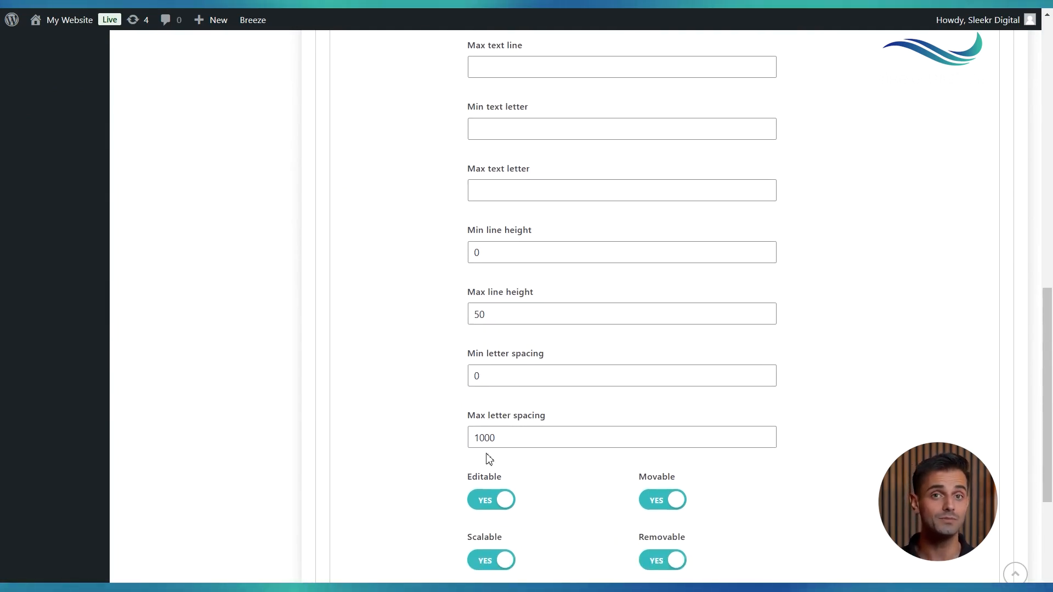
pyautogui.scroll(-3, 508, 442)
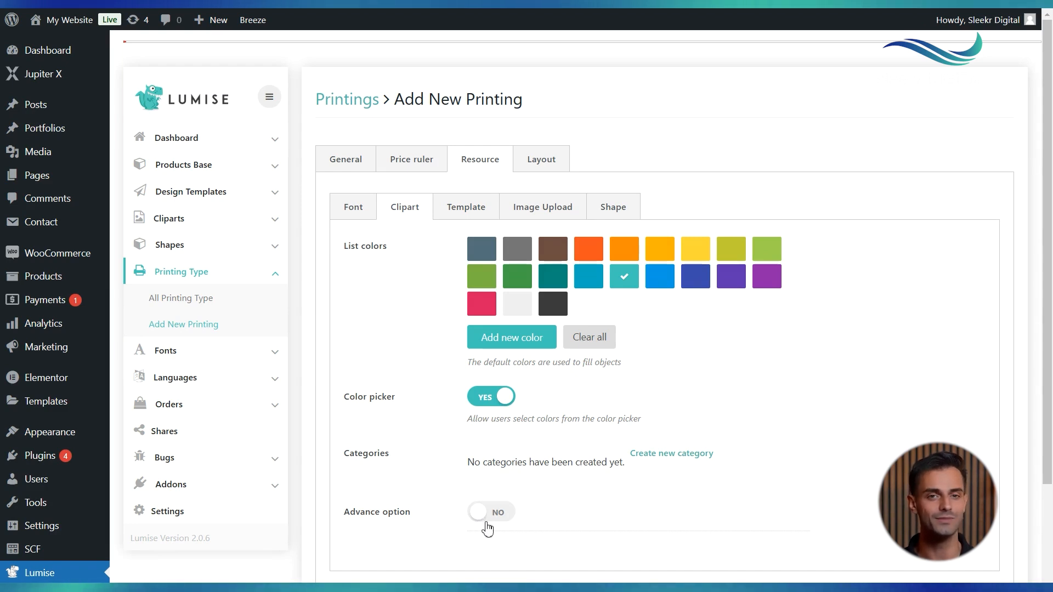
# Review the Template, Image Upload and Shape resource settings of the printing
pyautogui.click(451, 218)
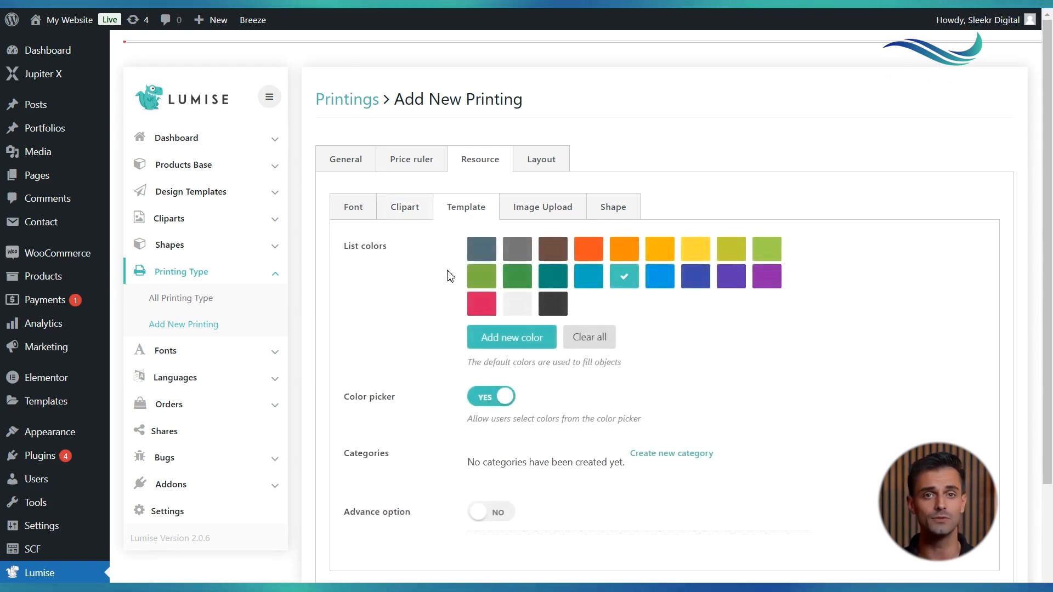
pyautogui.click(537, 213)
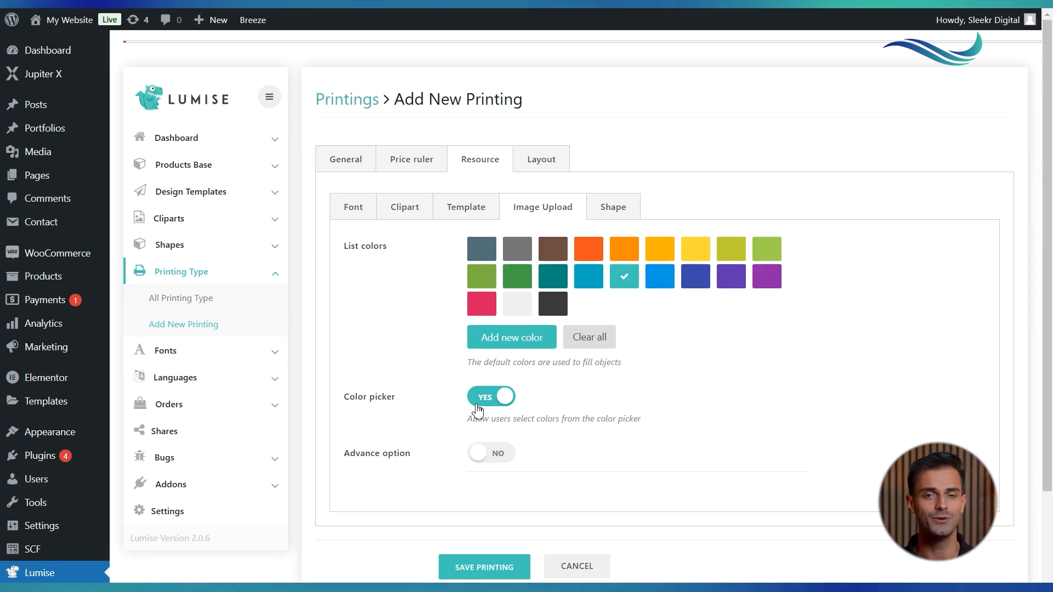
pyautogui.click(613, 222)
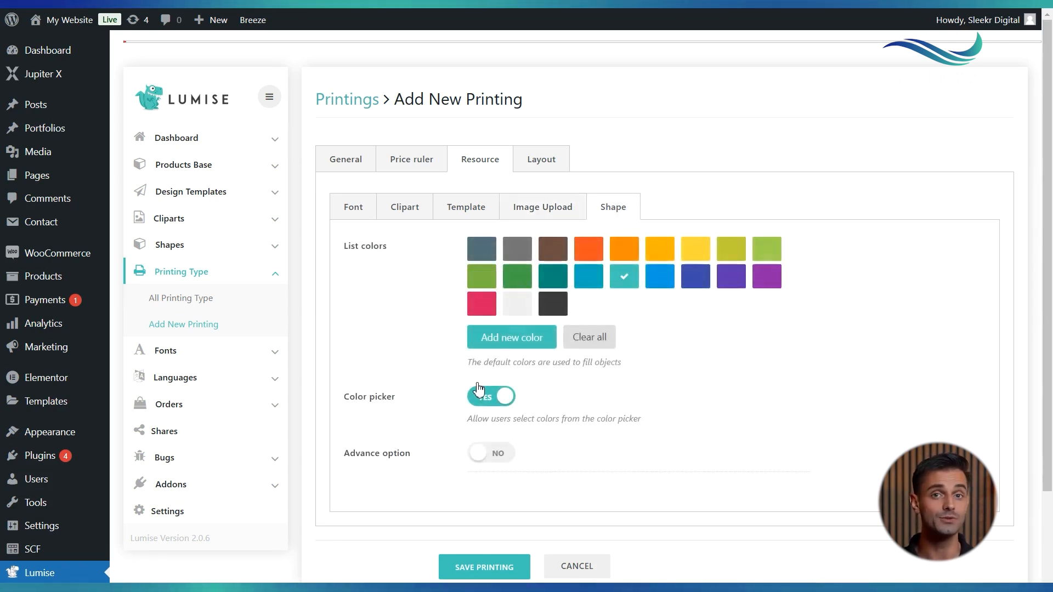
# Review the Layout components, actions and toolbar options and save the printing type
pyautogui.click(547, 160)
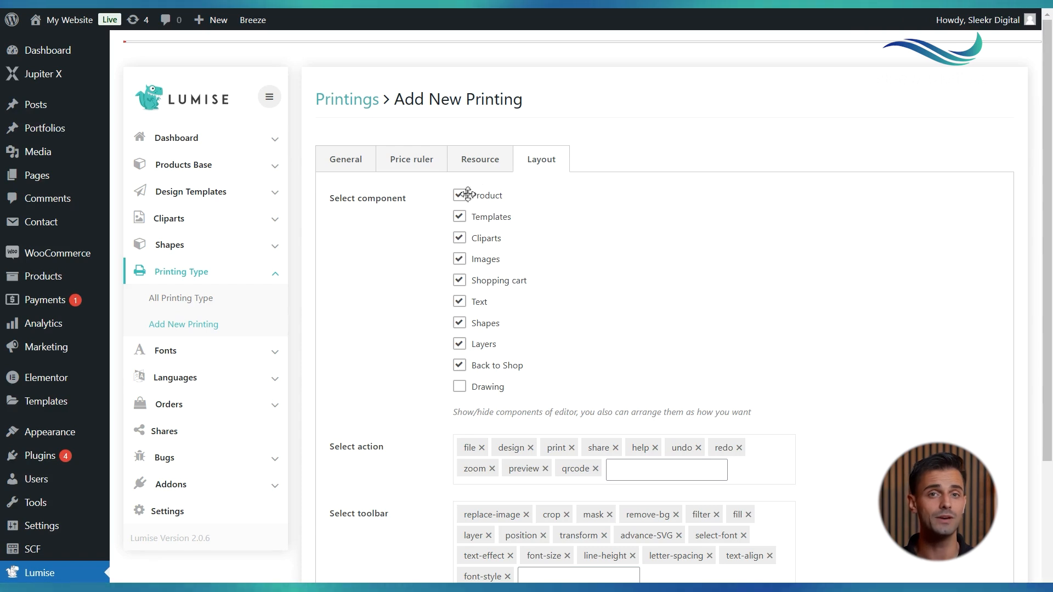
pyautogui.scroll(-3, 476, 347)
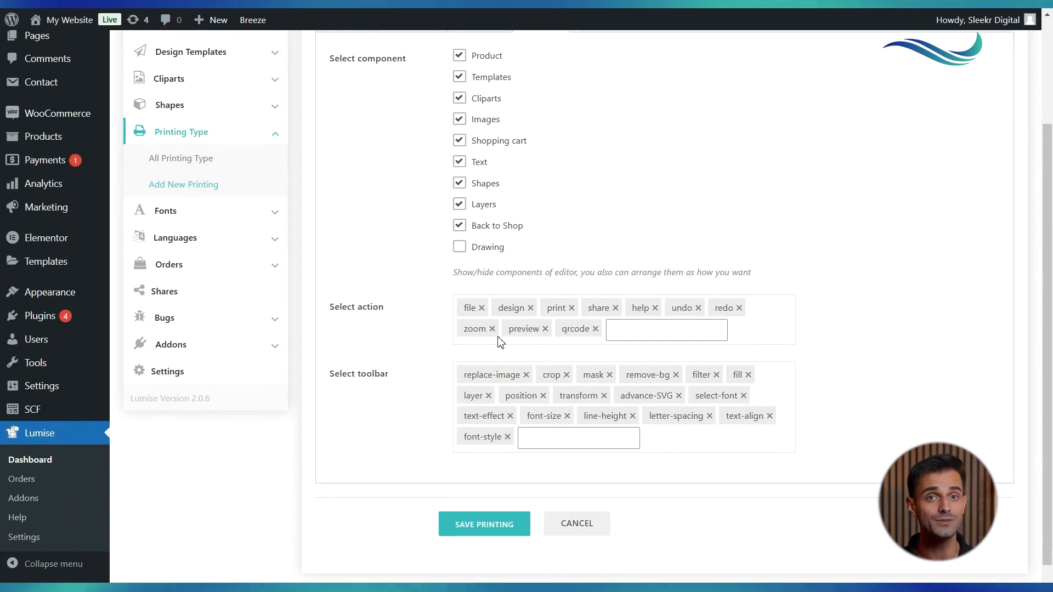
pyautogui.scroll(-1, 500, 343)
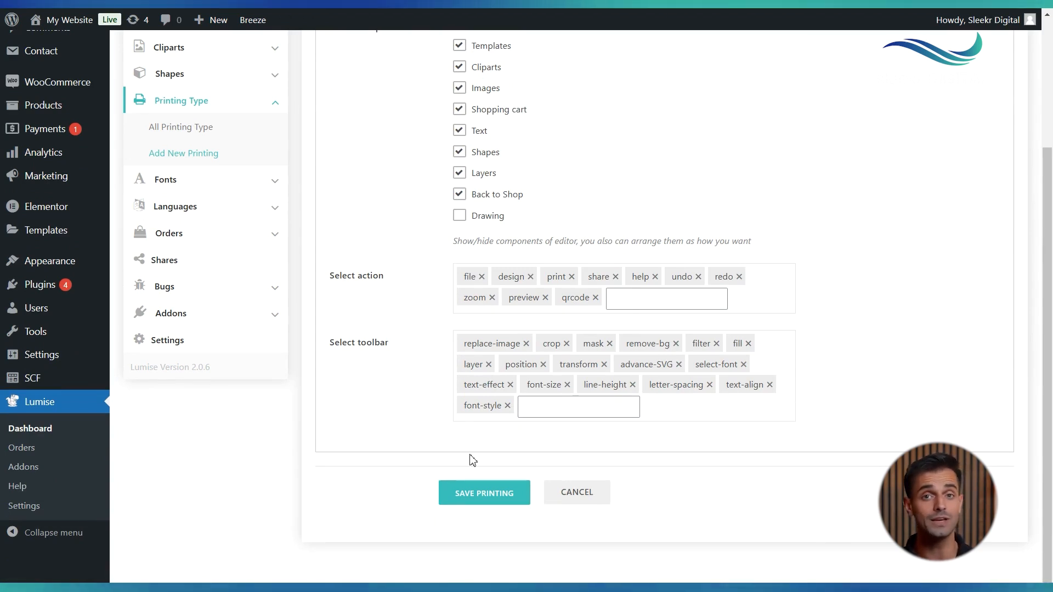
pyautogui.click(475, 496)
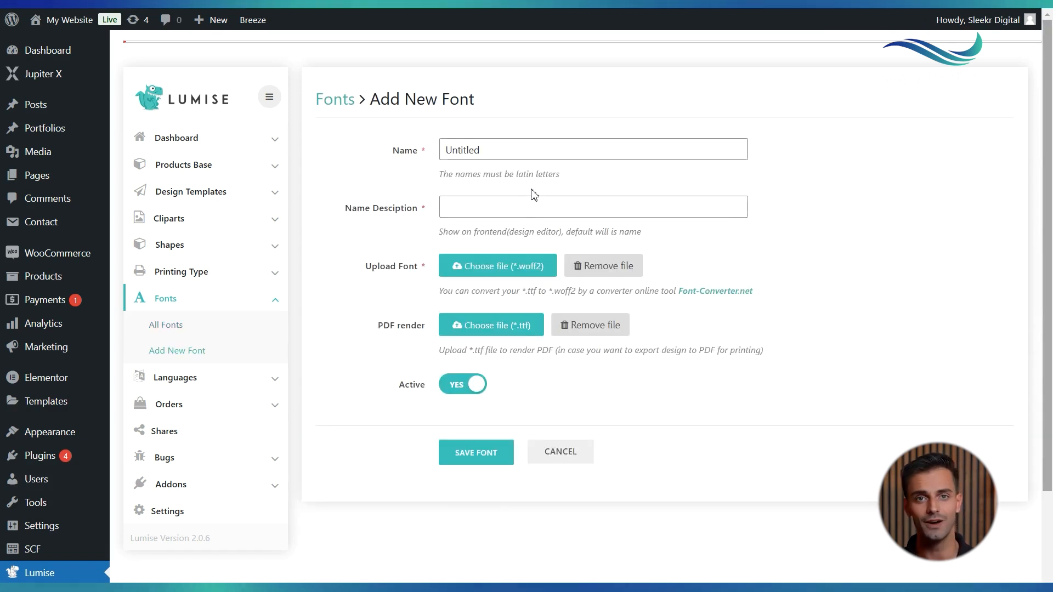
# Open the Add New Font form and review its name, description, font upload and PDF render fields
pyautogui.click(493, 152)
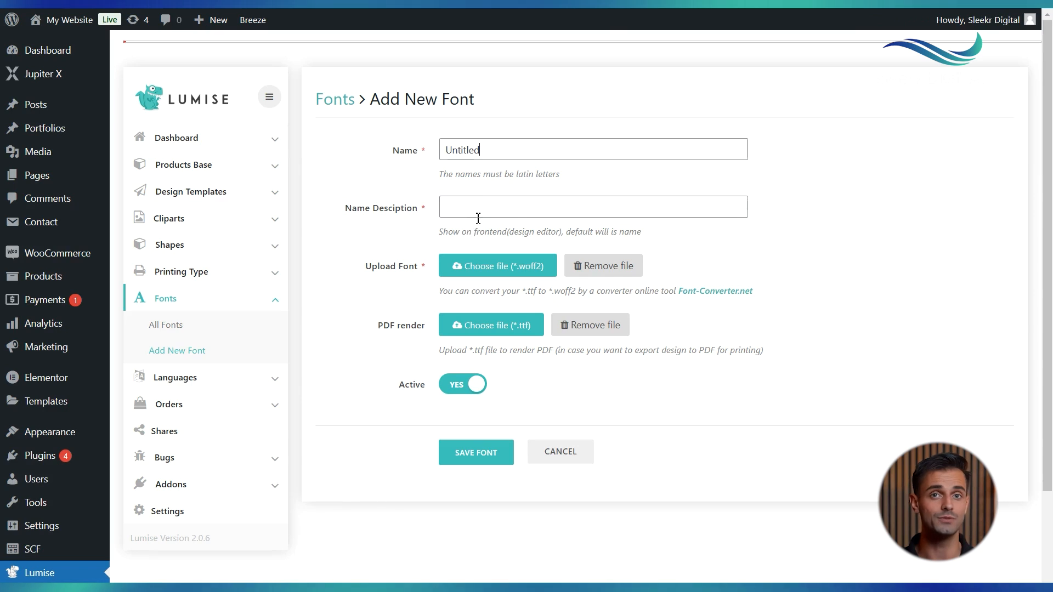
pyautogui.scroll(-2, 481, 215)
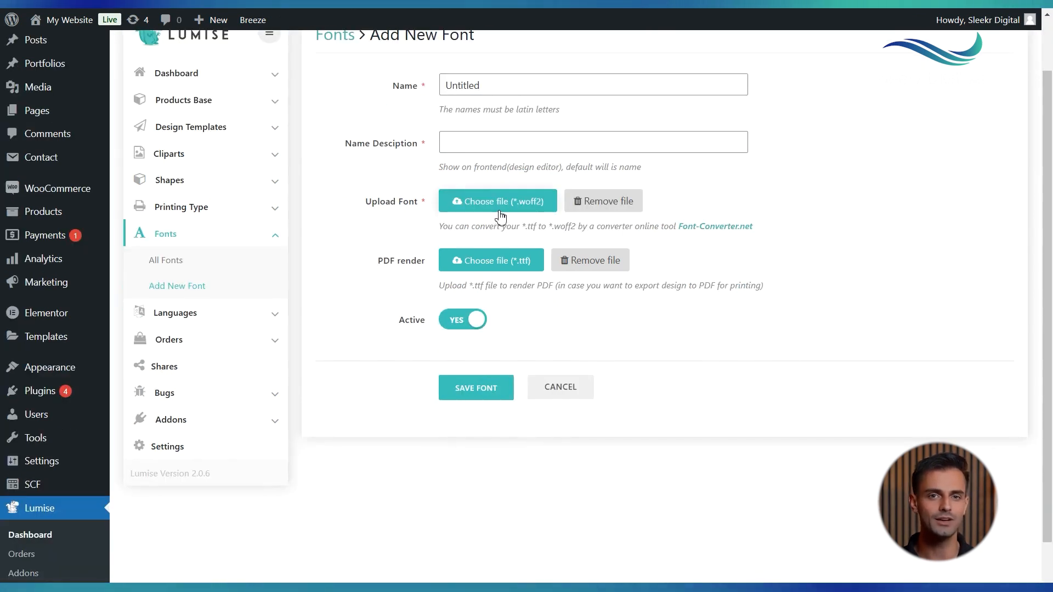
pyautogui.scroll(-1, 488, 266)
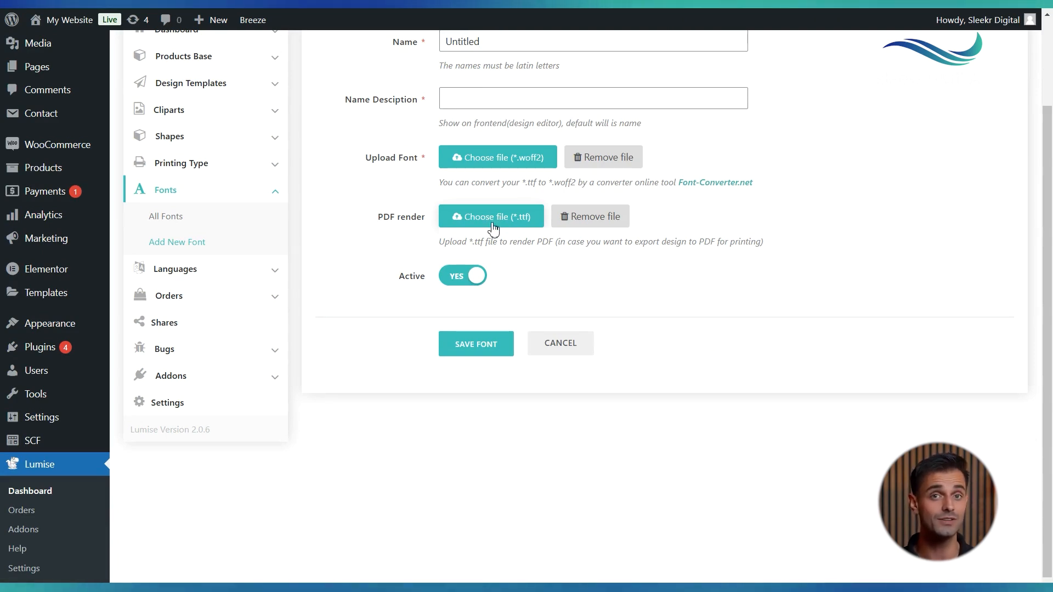
pyautogui.scroll(1, 472, 257)
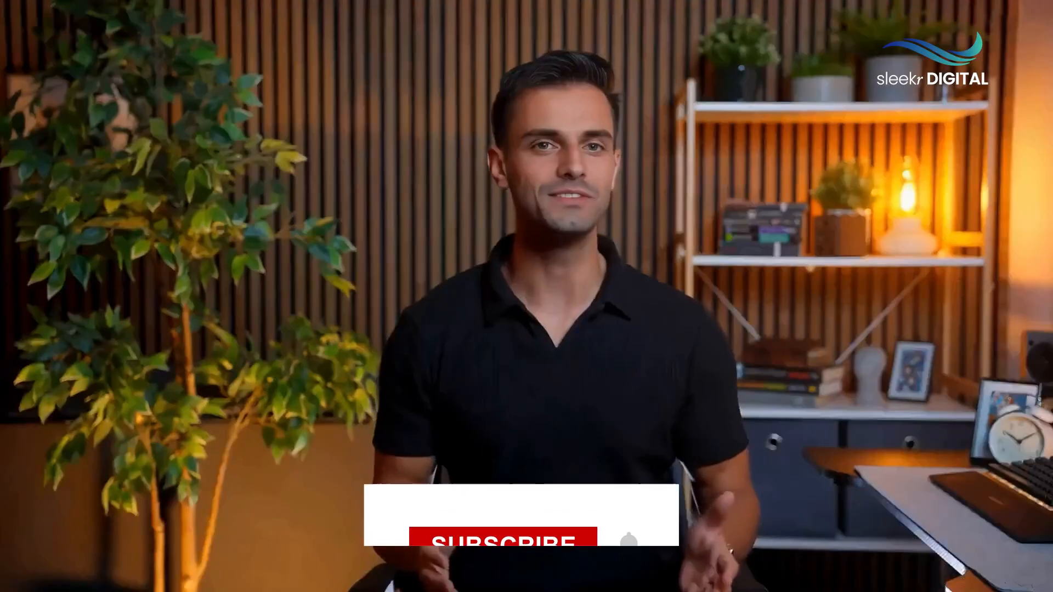